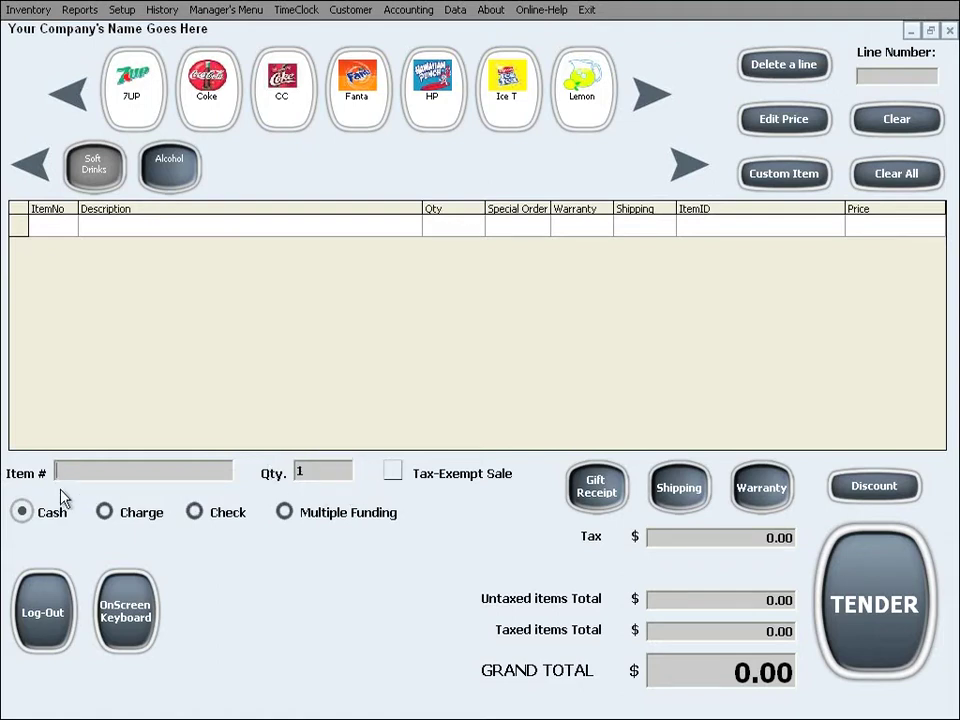
- Add the GYM MEMBERSHIP item to the sale with a quantity of 200
type("GYM MEMBERSHIP")
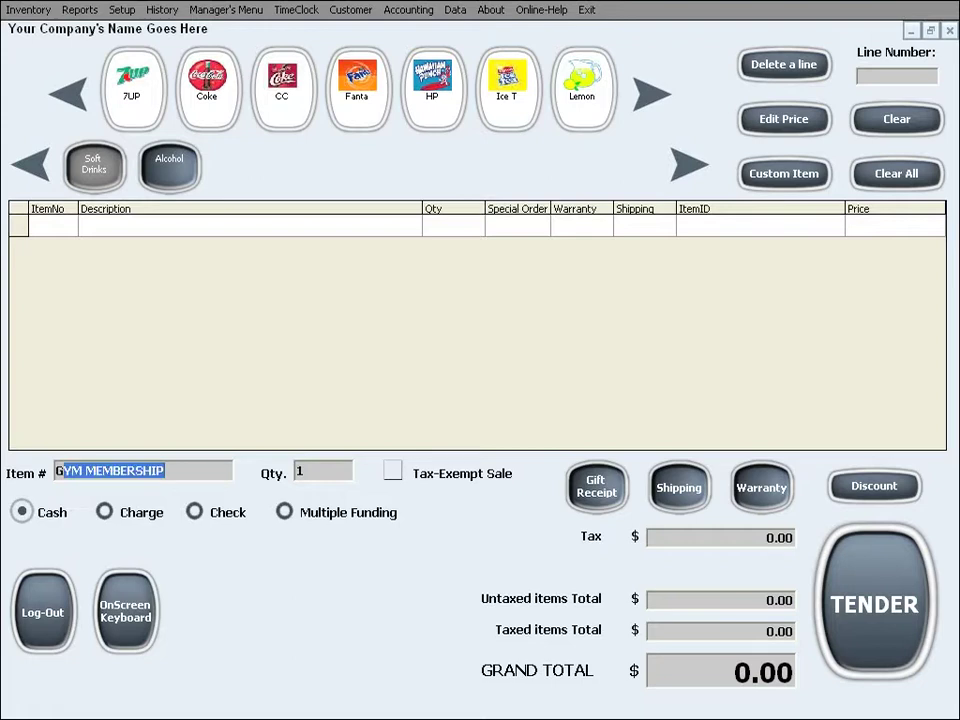
left_click(300, 474)
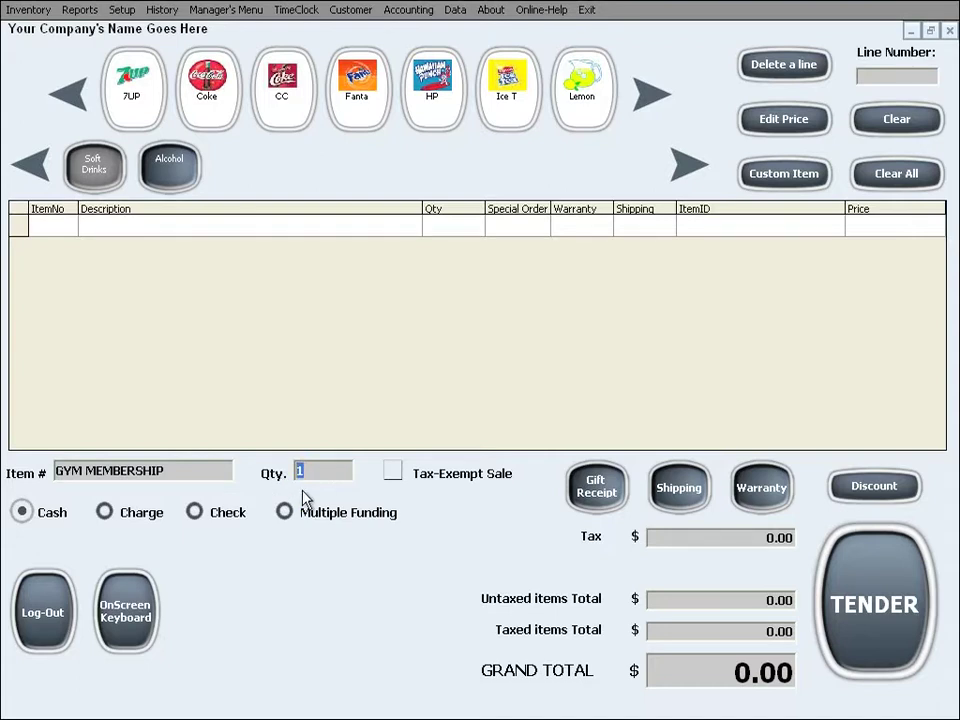
type("200")
key("Return")
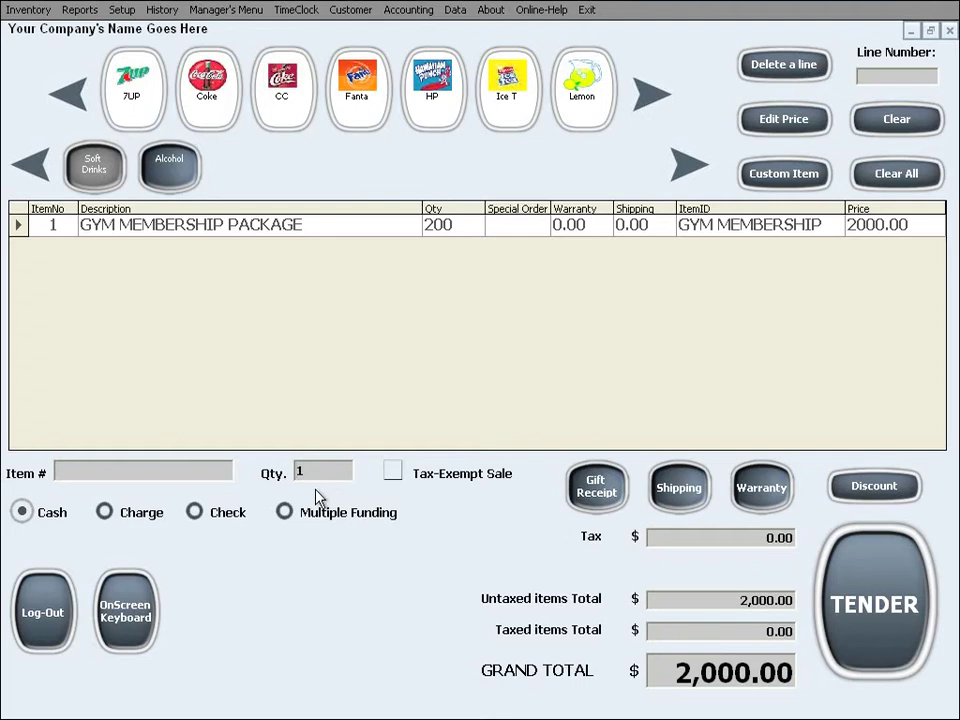
- Tender the gym membership sale in cash with 2,000.00 as the amount collected
left_click(883, 652)
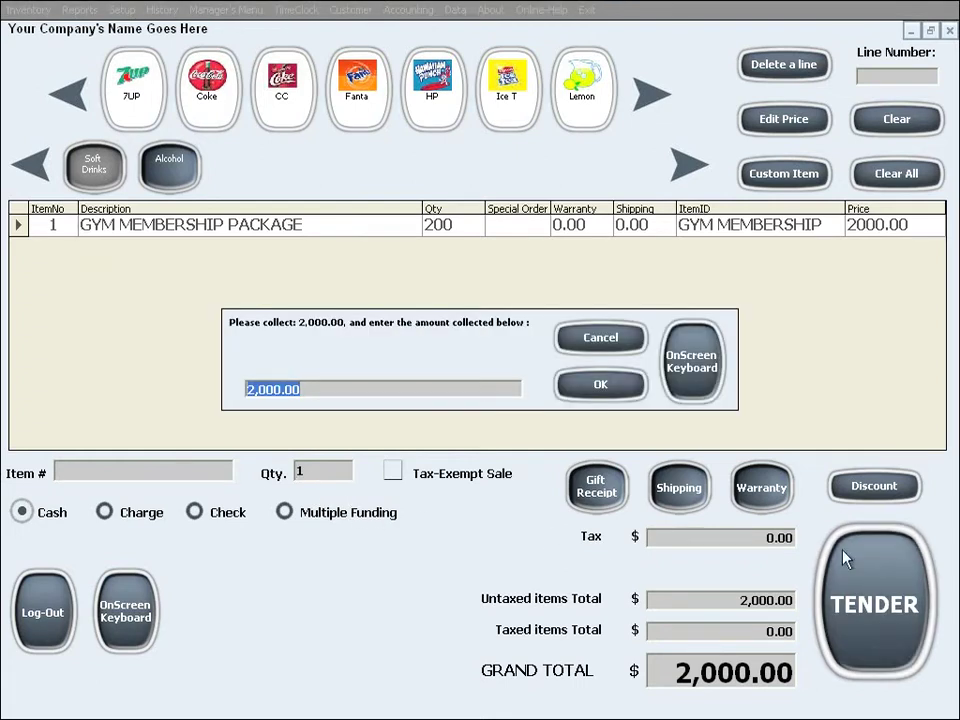
left_click(600, 385)
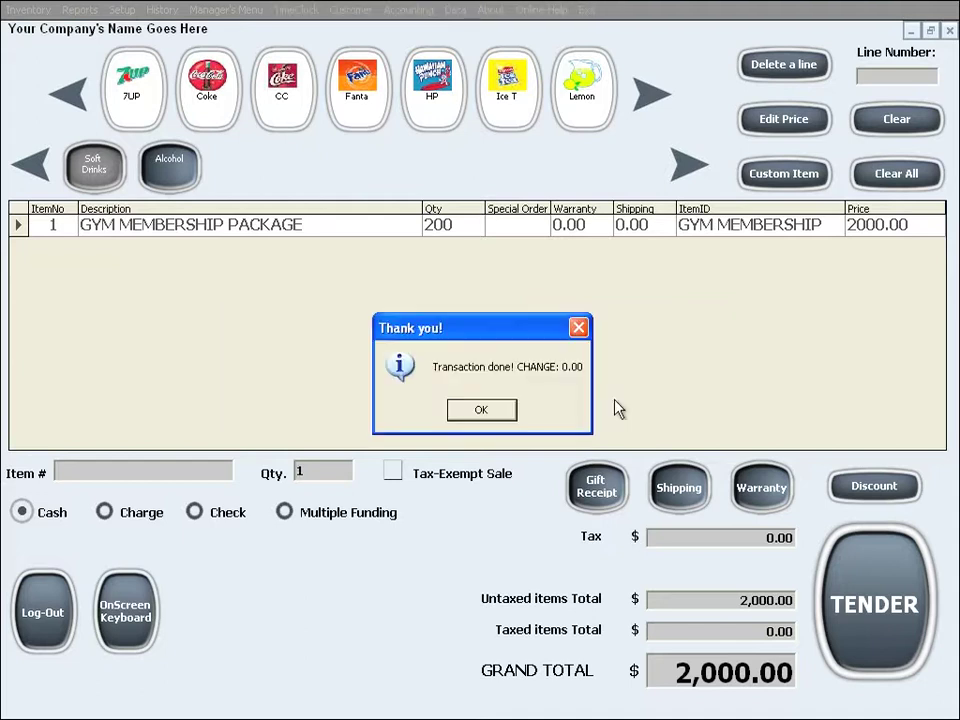
left_click(507, 412)
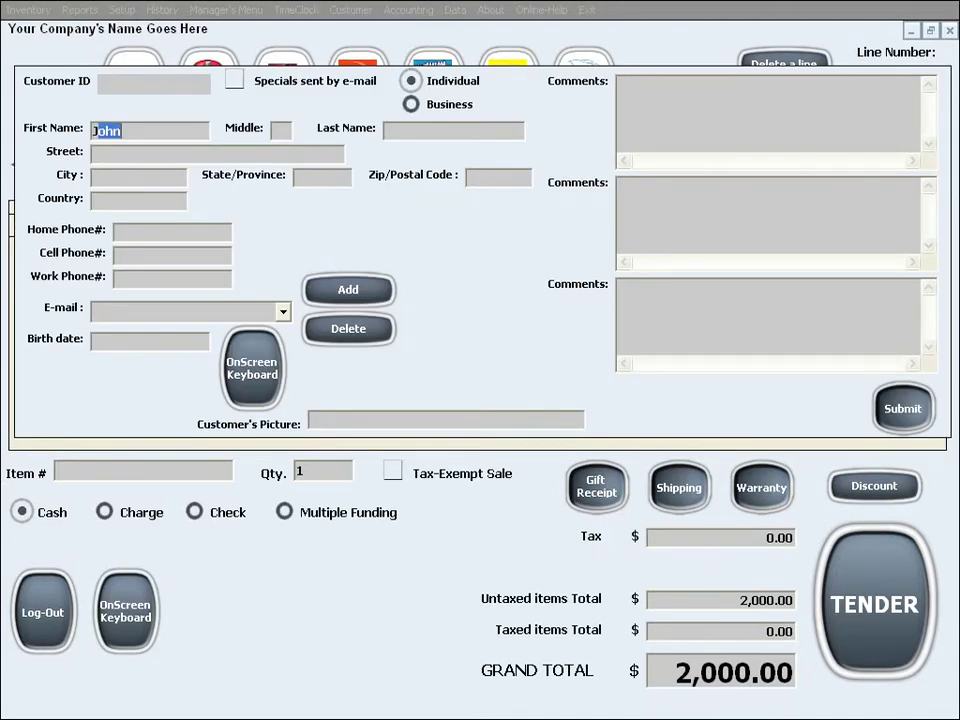
- Assign the membership sale to the existing customer by first and last name, keeping the customer record without changes
left_click(454, 130)
type("Smith")
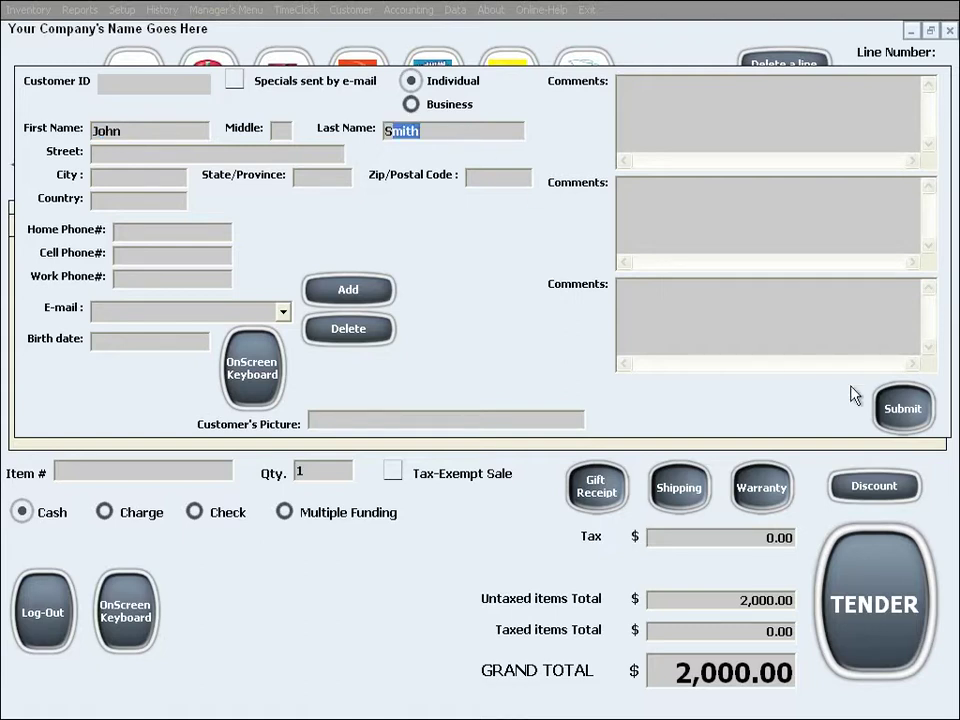
left_click(886, 412)
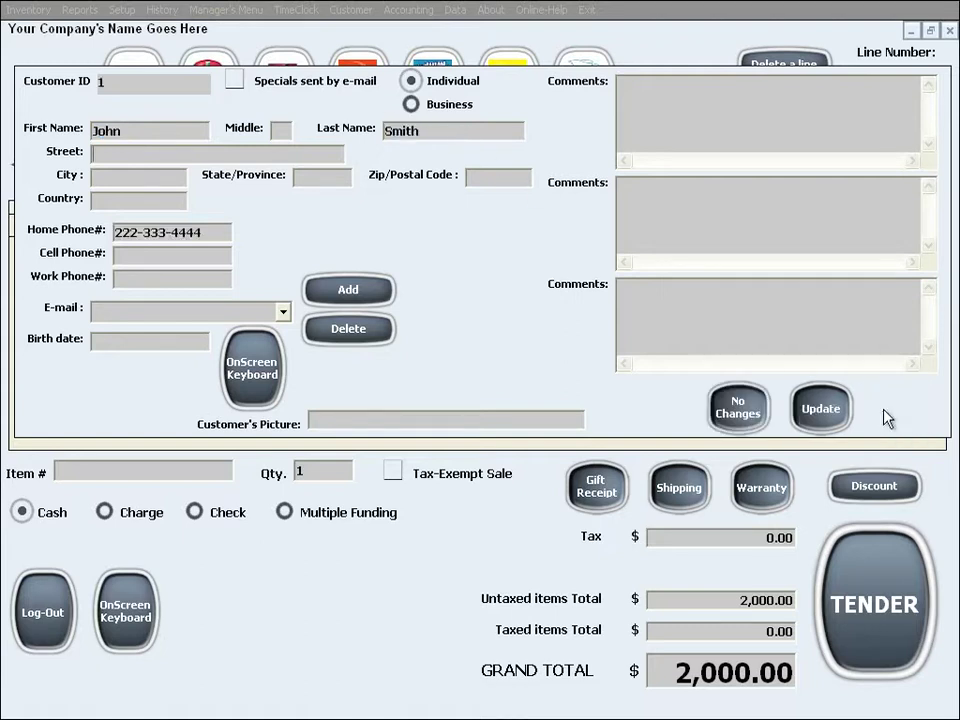
left_click(746, 427)
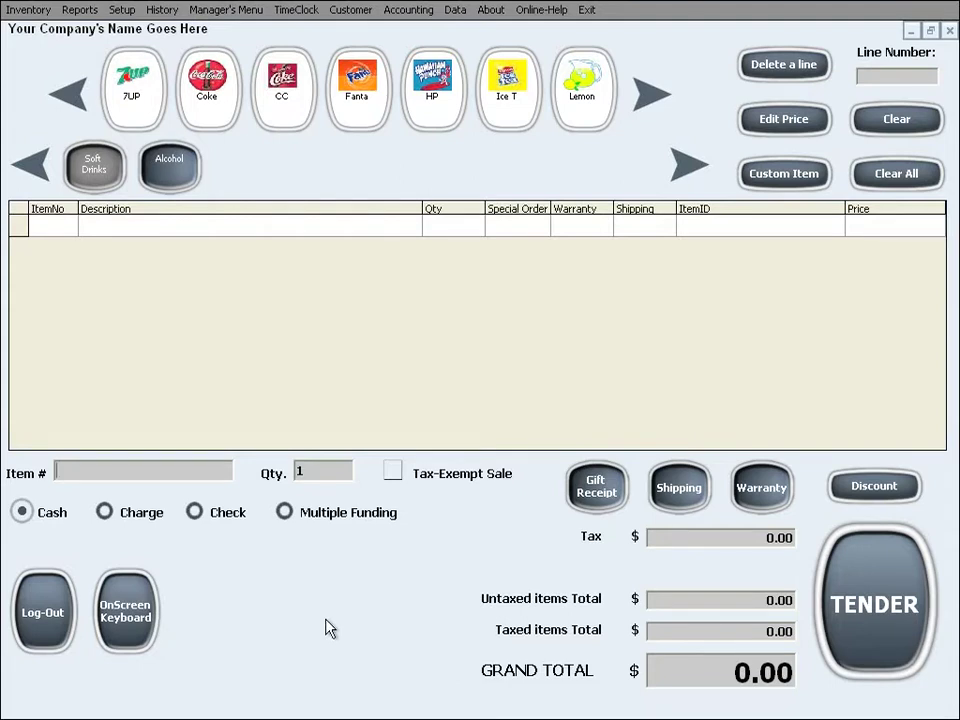
- Look up the customer by first and last name in the customer records and open their member packages
left_click(345, 20)
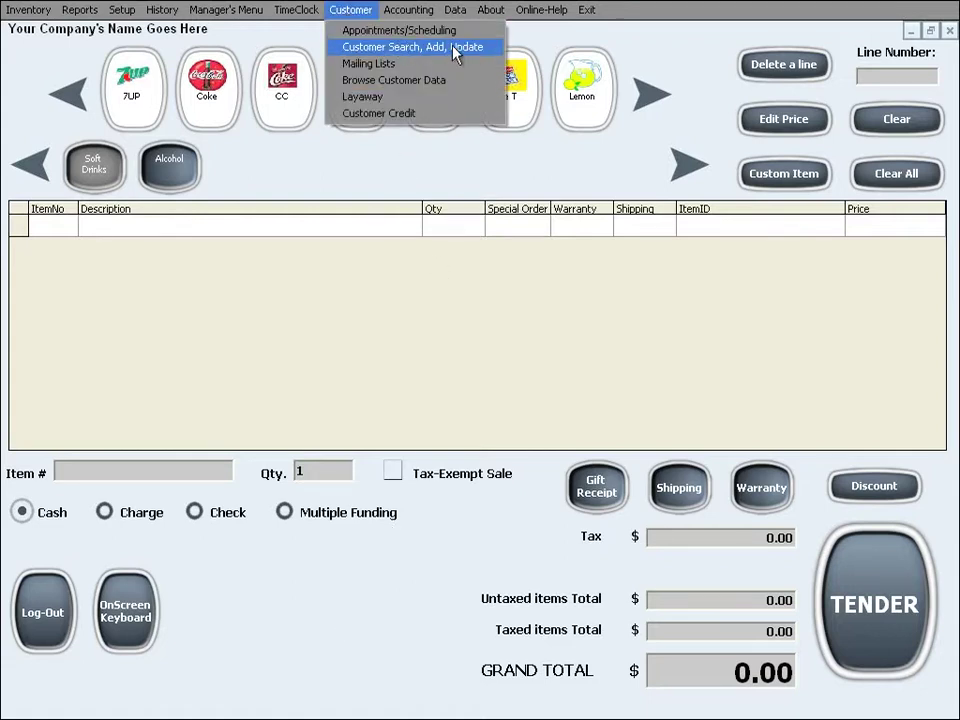
left_click(490, 50)
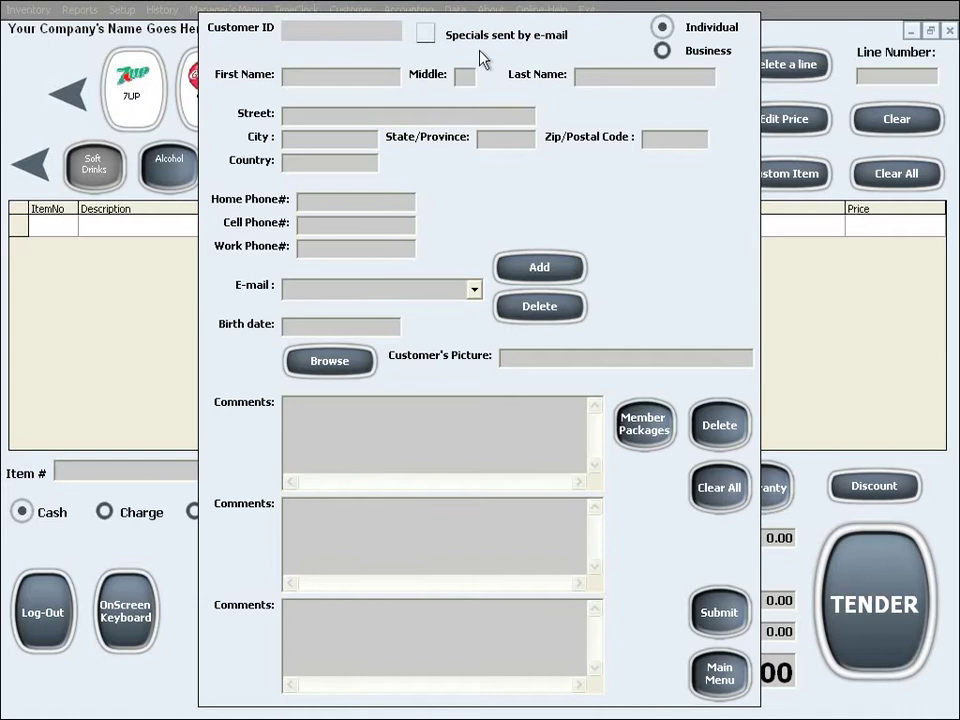
type("John")
left_click(604, 79)
type("Smith")
left_click(474, 112)
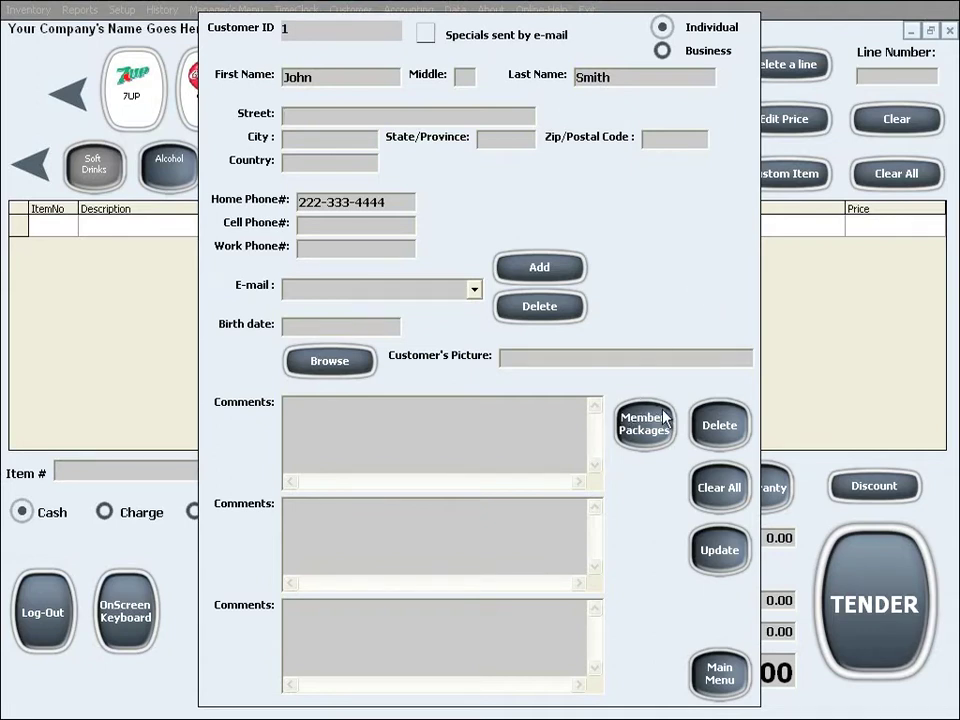
left_click(644, 436)
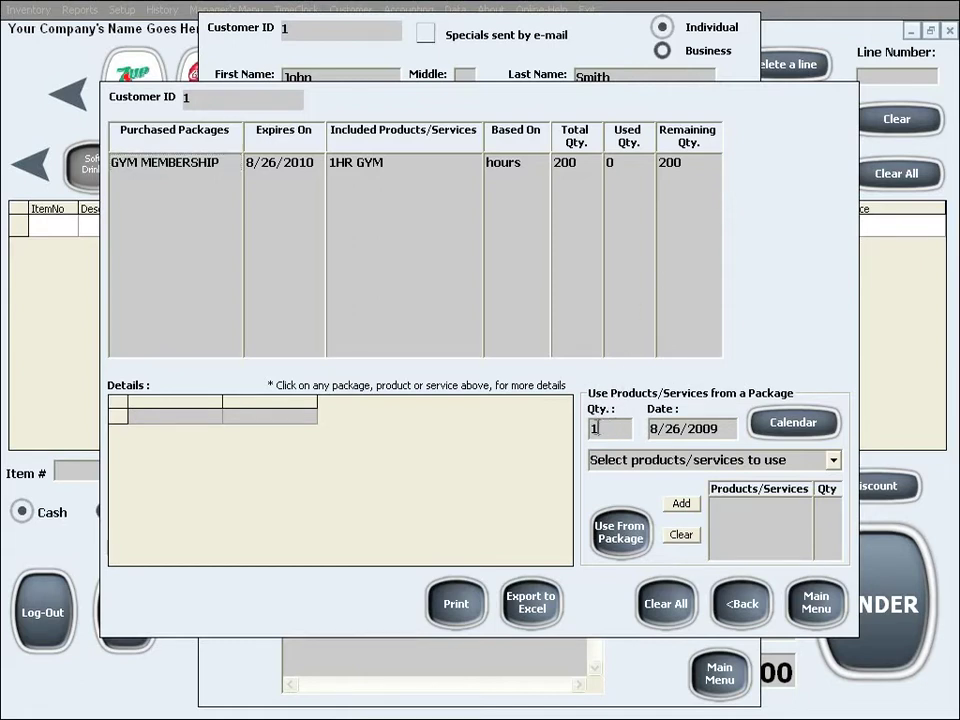
- Use a quantity of 2 of the 1HR GYM service from the customer's purchased package
left_click(588, 428)
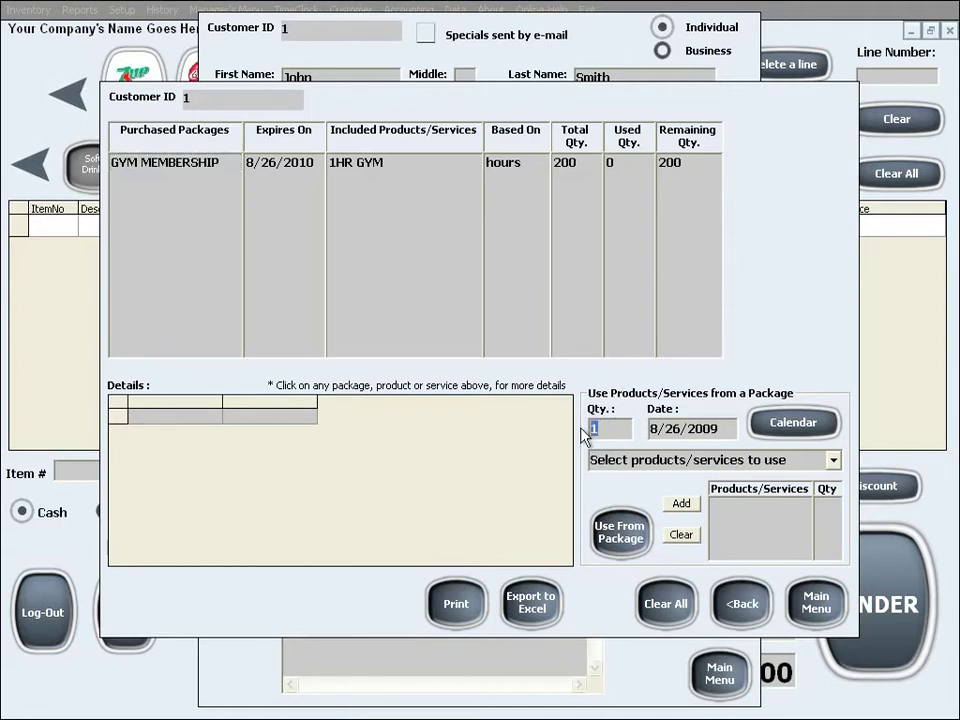
left_click(833, 461)
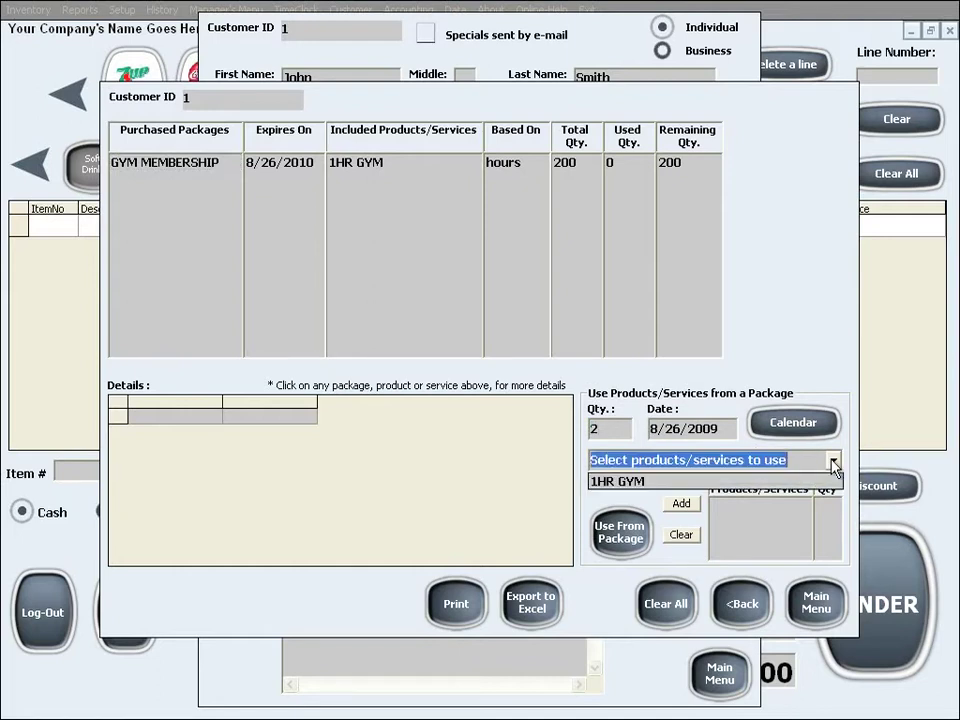
left_click(640, 482)
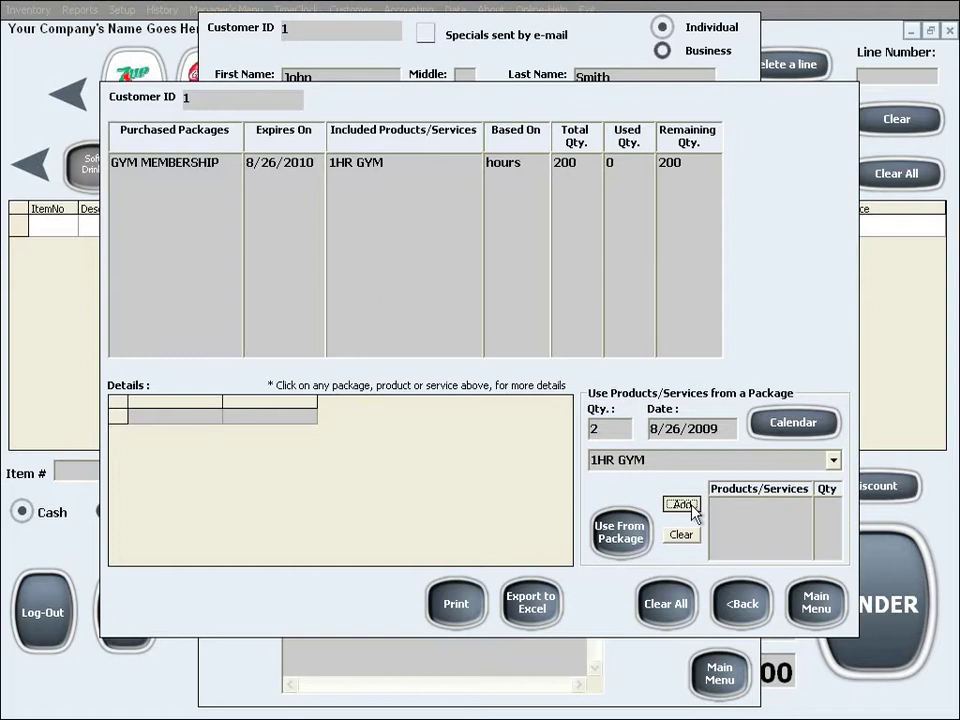
left_click(691, 505)
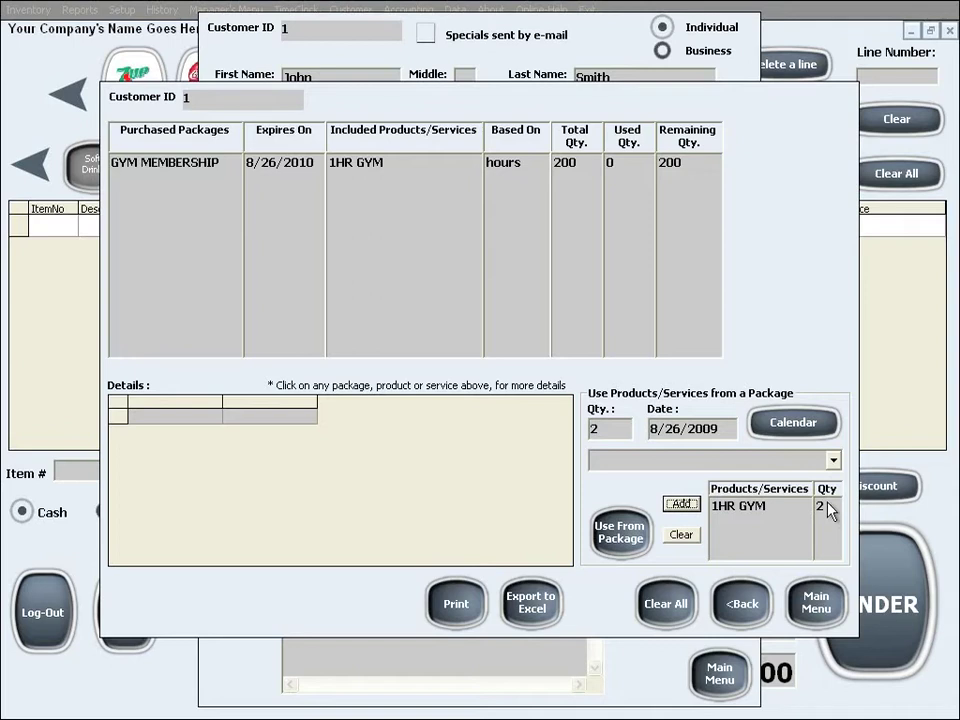
left_click(617, 550)
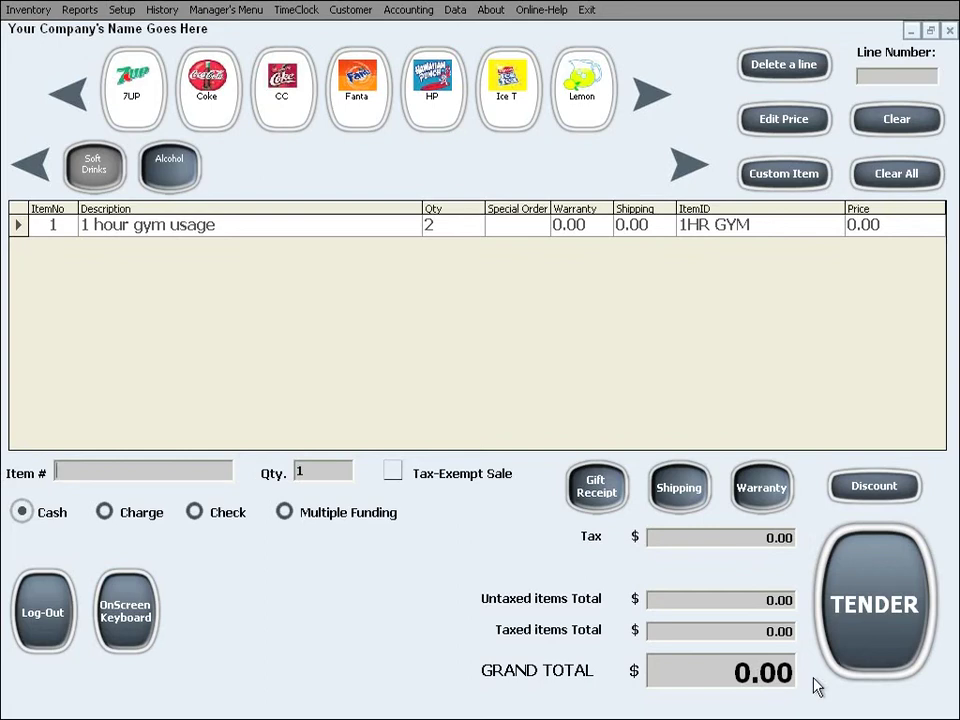
- Tender the gym usage transaction and keep the customer's details without changes
left_click(890, 638)
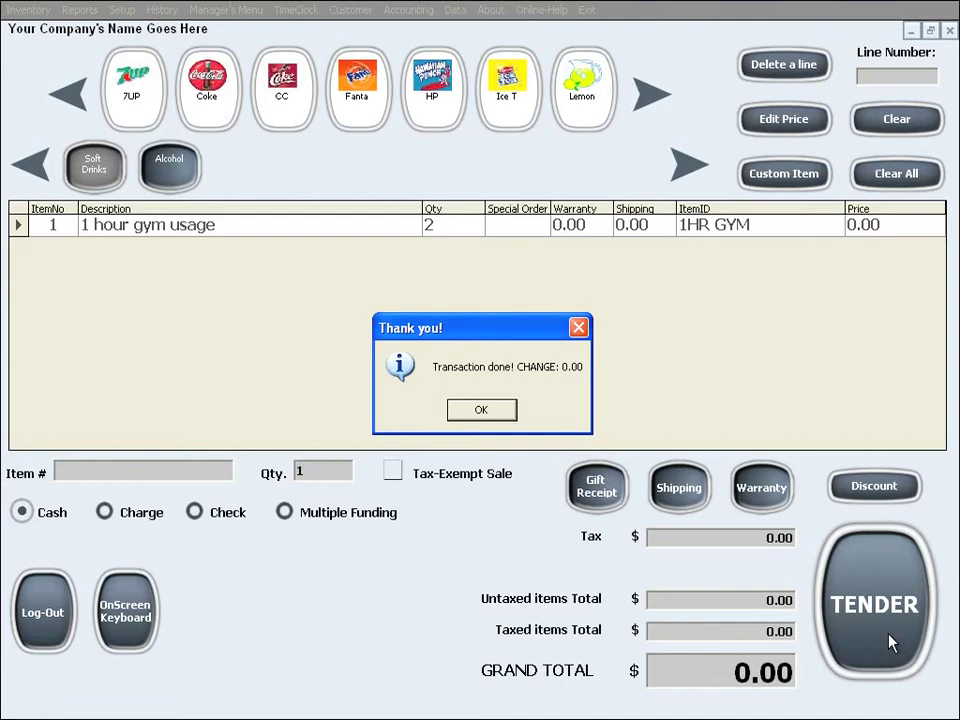
left_click(479, 409)
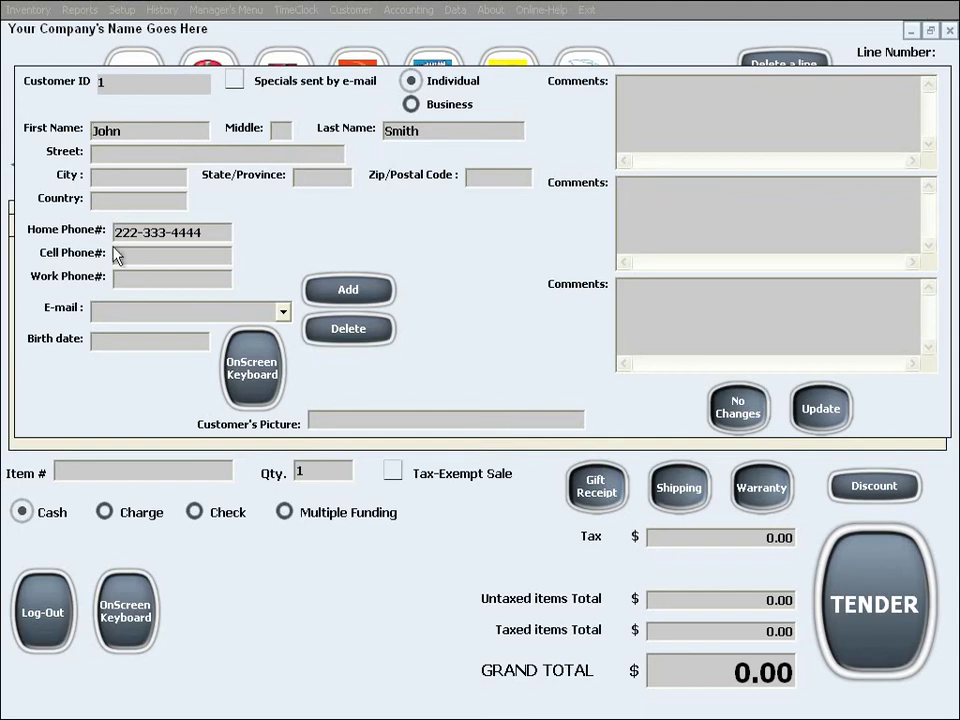
left_click(748, 428)
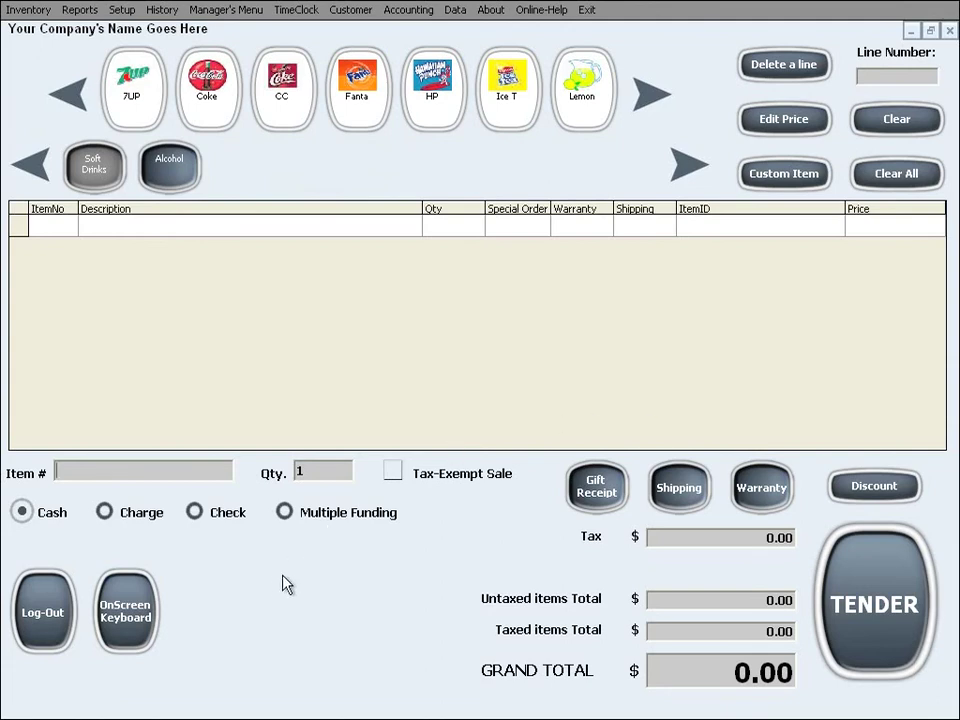
- Find the same customer again by first and last name and view their member packages after the gym usage
left_click(350, 10)
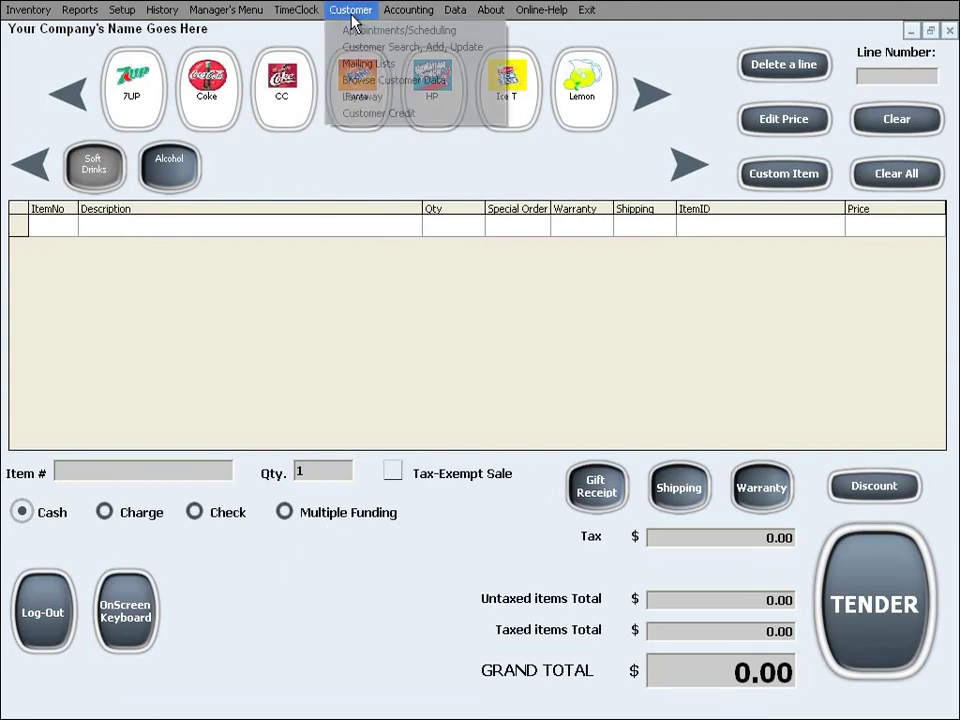
left_click(395, 47)
type("John")
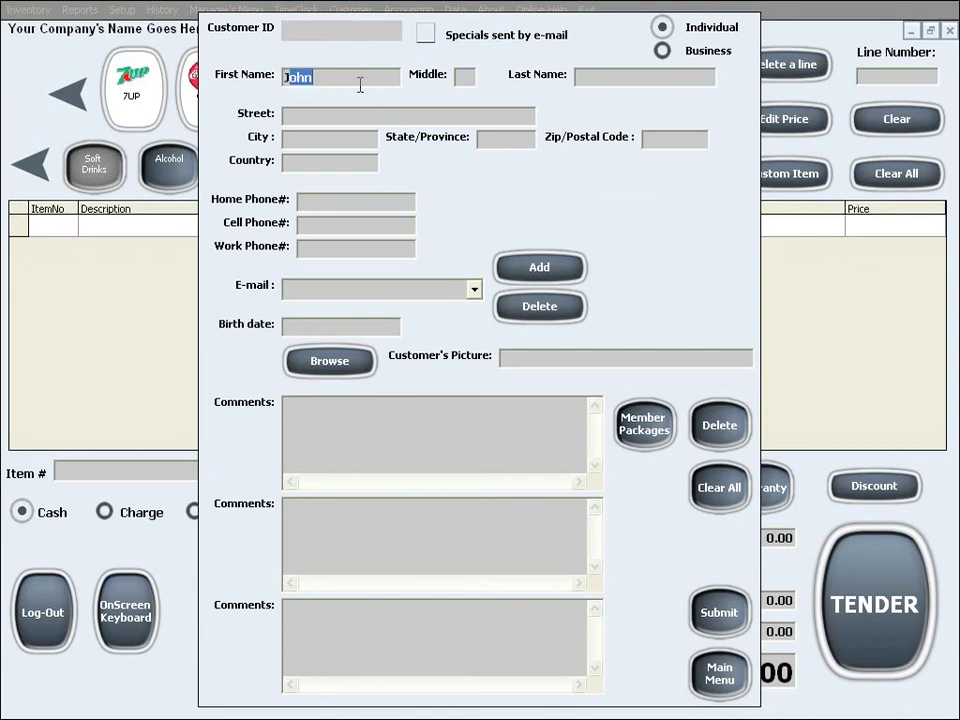
left_click(580, 77)
type("Smith")
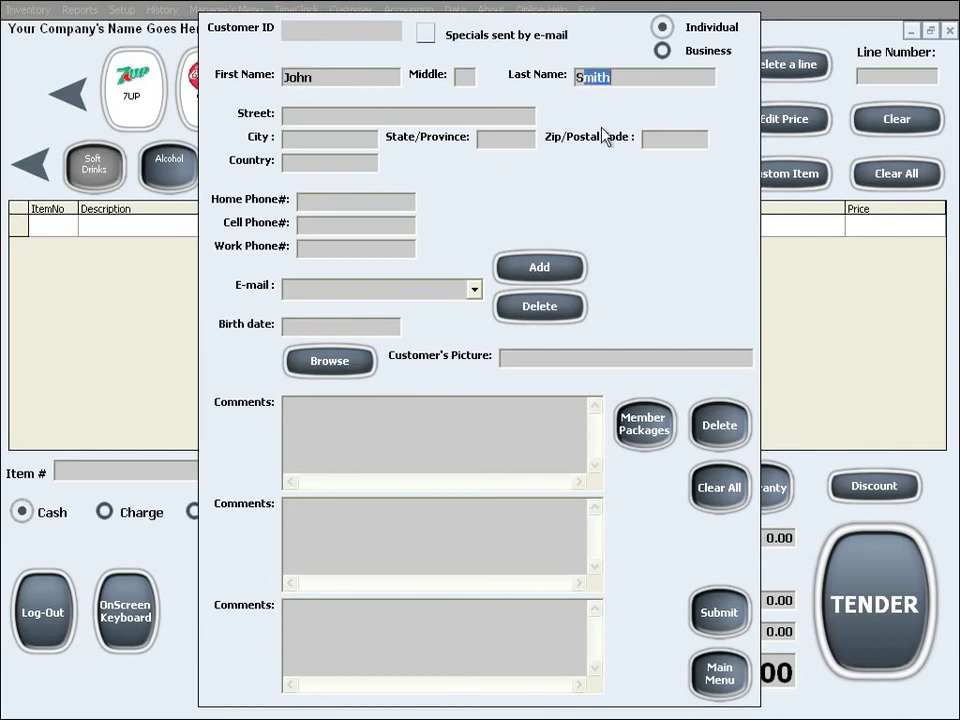
key("Return")
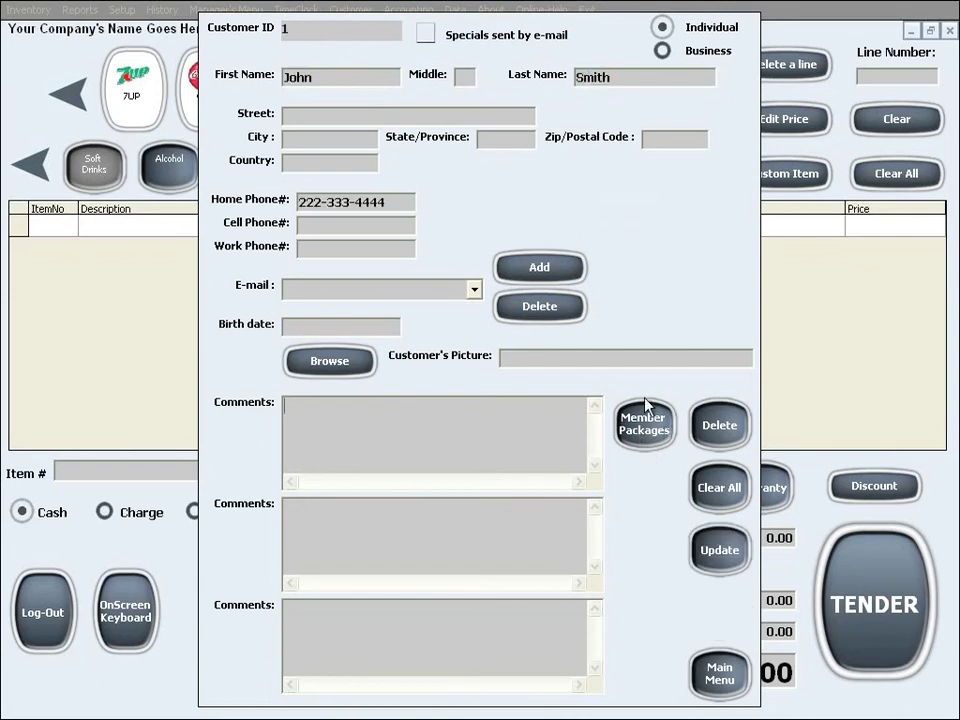
left_click(645, 430)
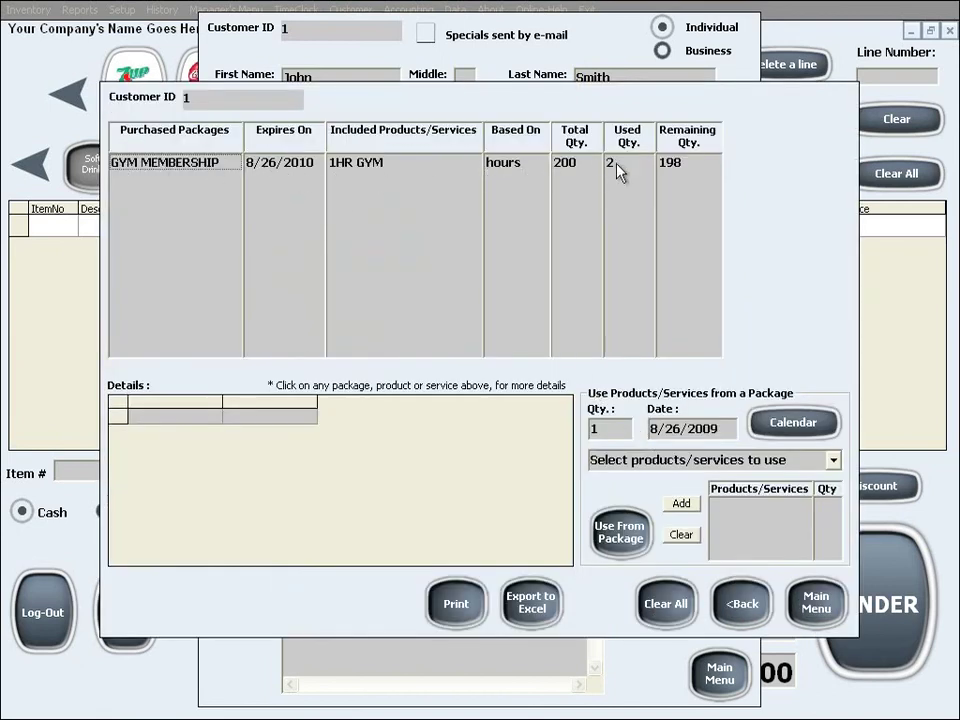
- Show the usage details behind the GYM MEMBERSHIP package's remaining quantity and examine all columns of the record
left_click(672, 170)
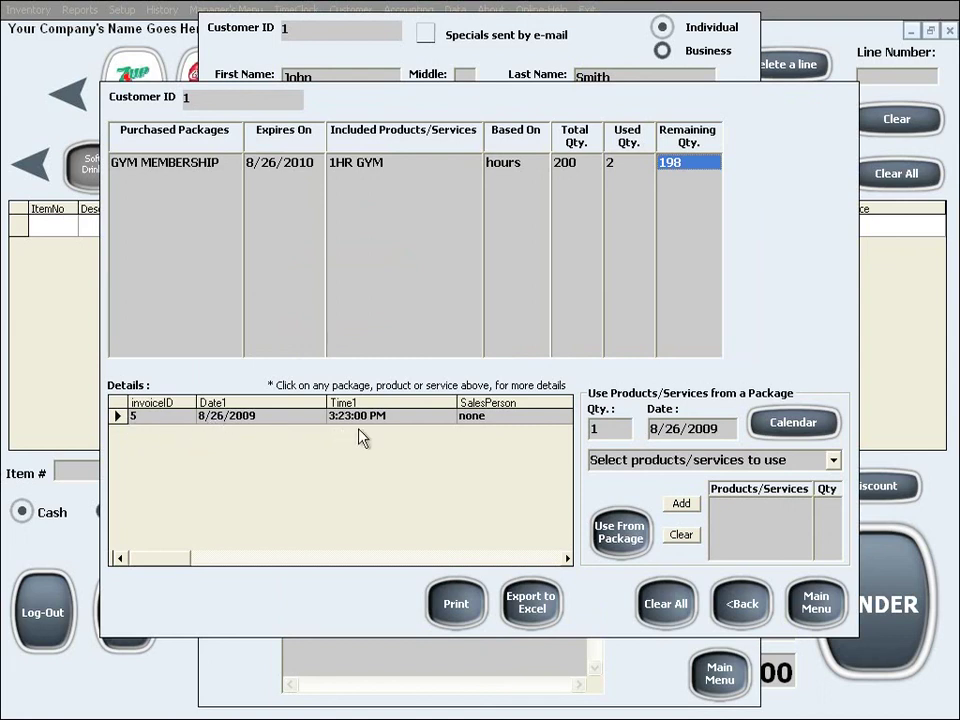
left_click(567, 558)
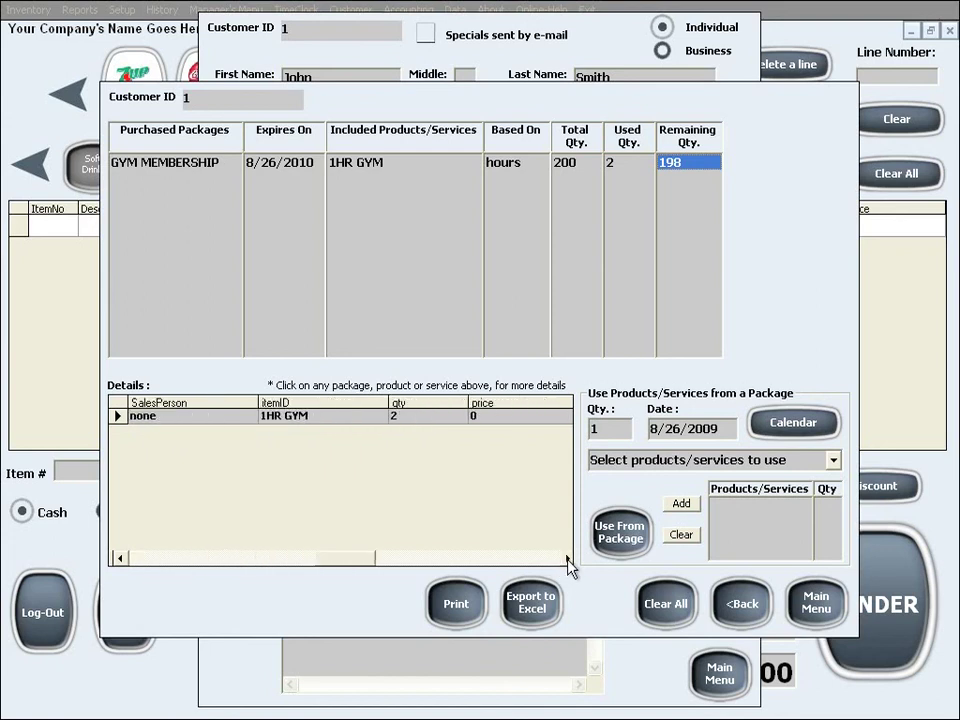
left_click(567, 558)
left_click_drag(419, 563, 146, 549)
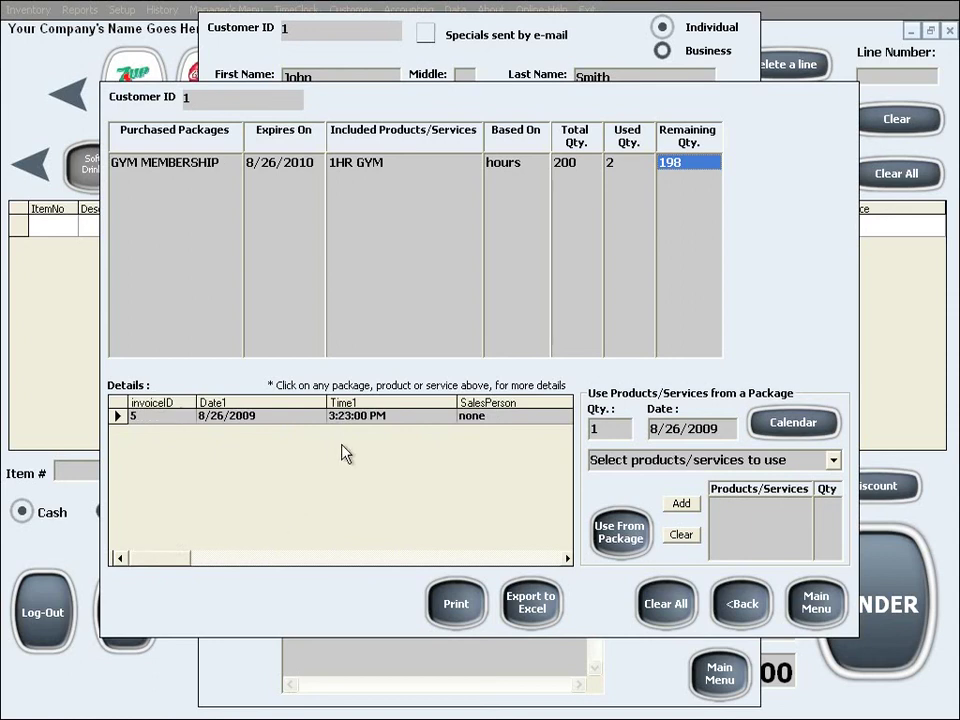